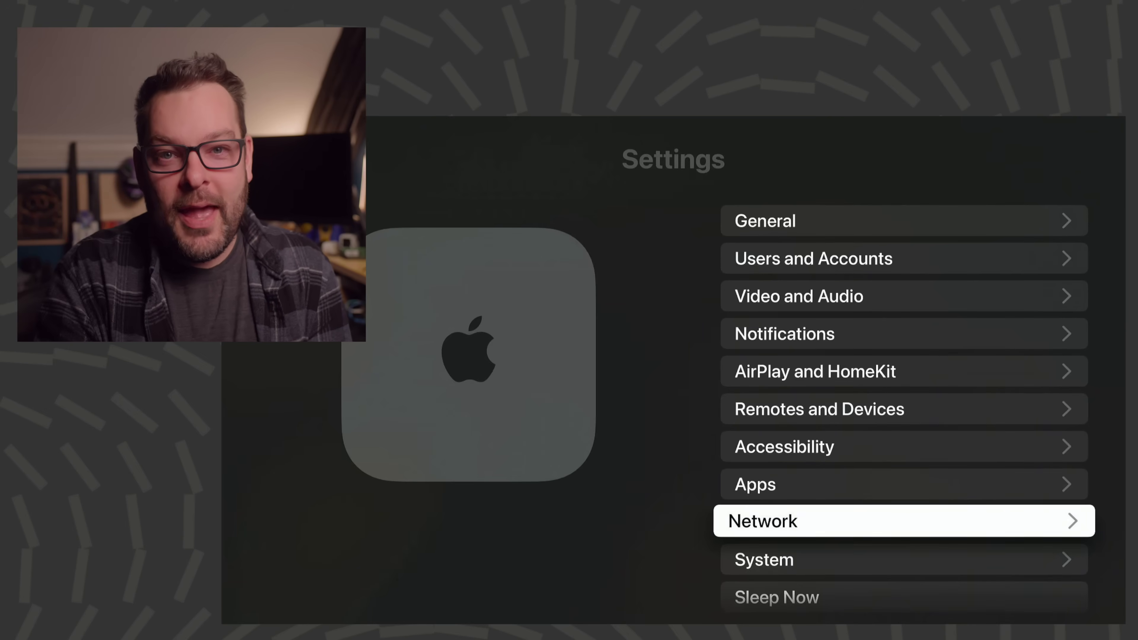
Open the connection details of the Tailscale VPN in the Apple TV's network settings
key("Return")
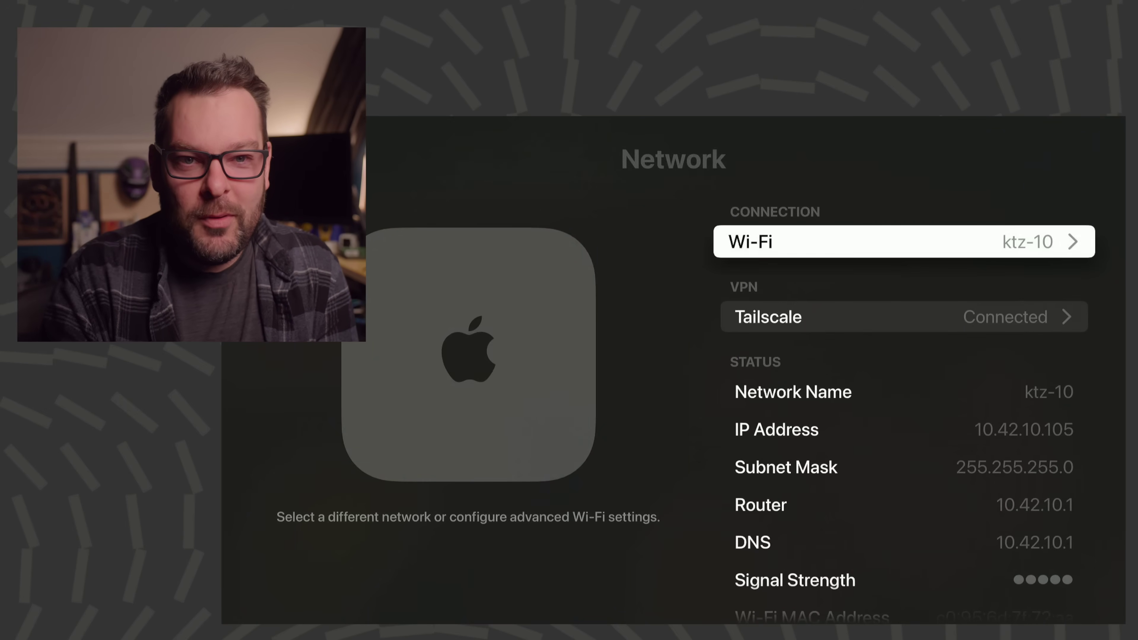
key("Down")
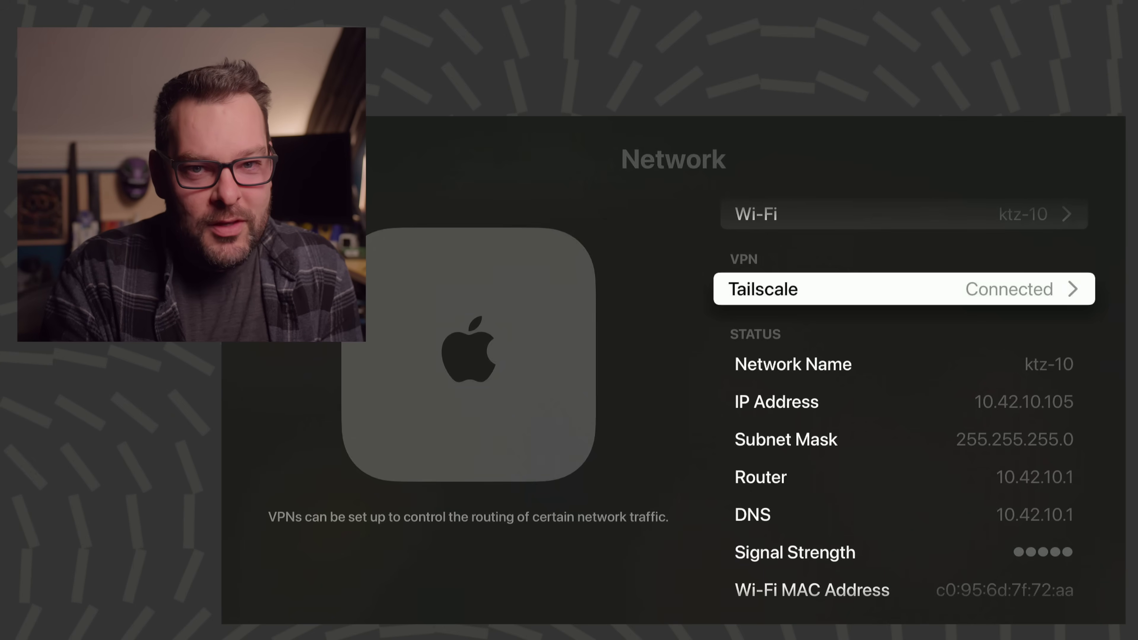
key("Return")
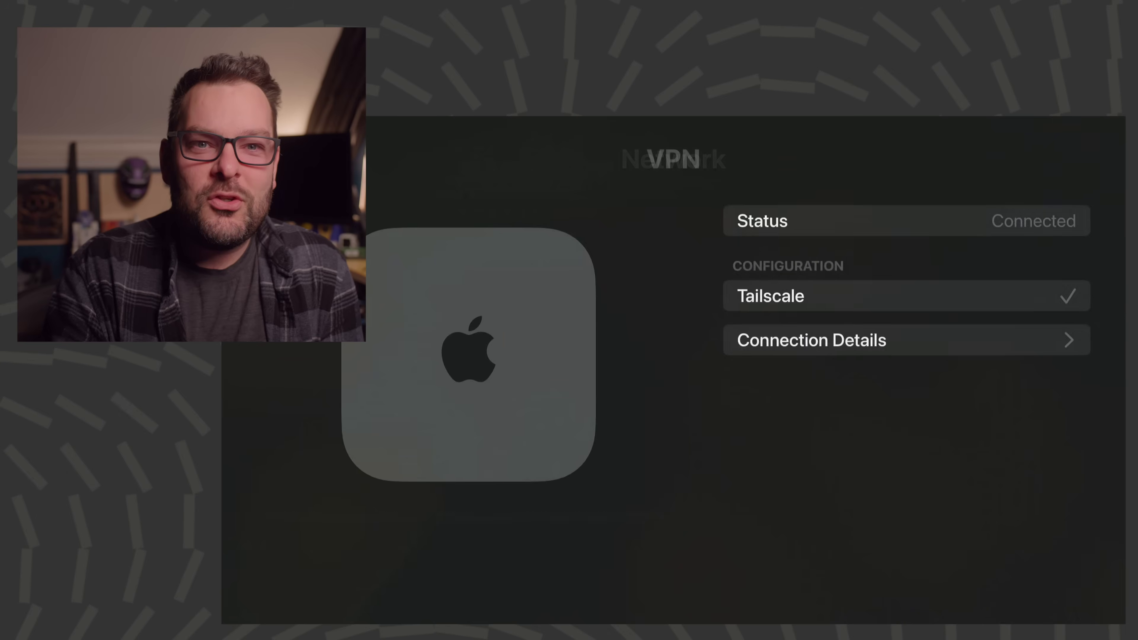
key("Down")
key("Down")
key("Return")
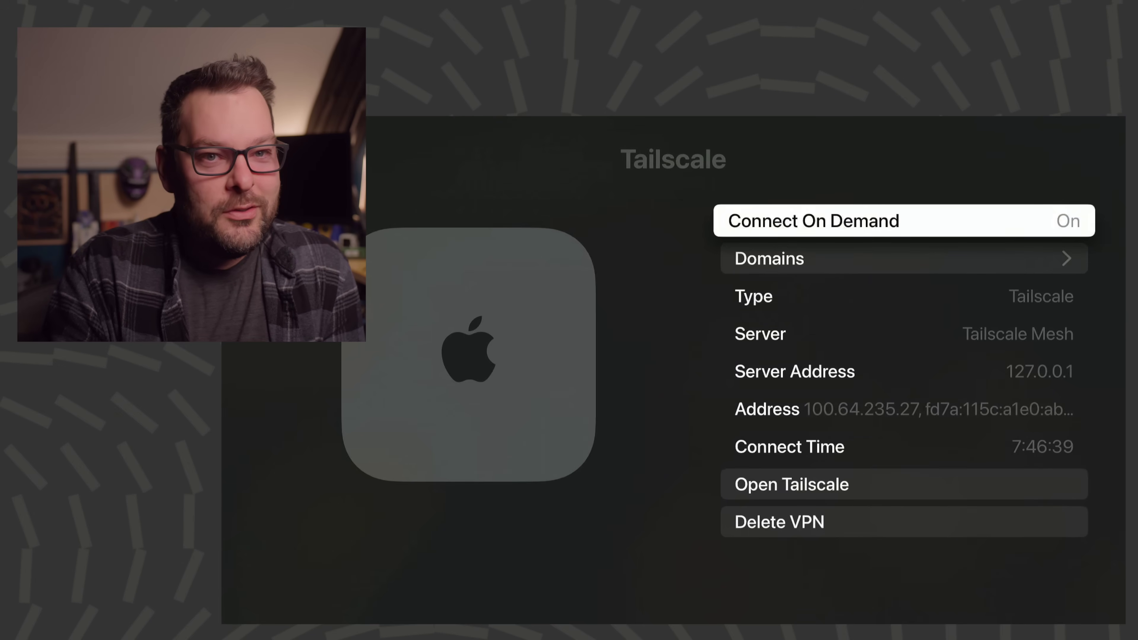
Review the domains listed for the Tailscale VPN's on-demand connection and return to its details
key("Down")
key("Return")
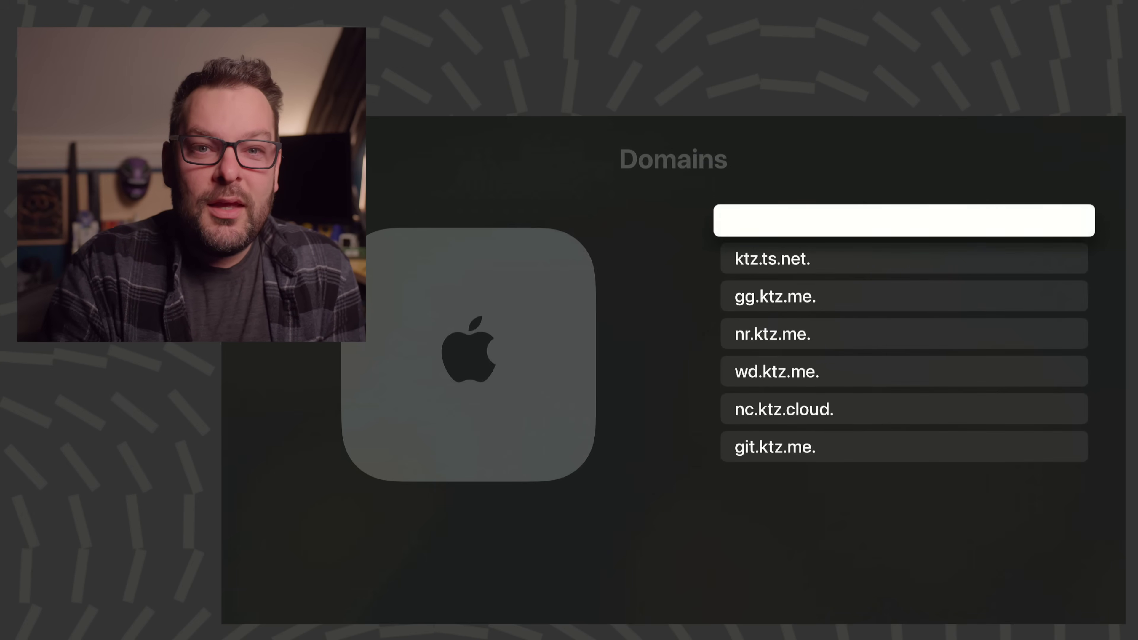
key("Escape")
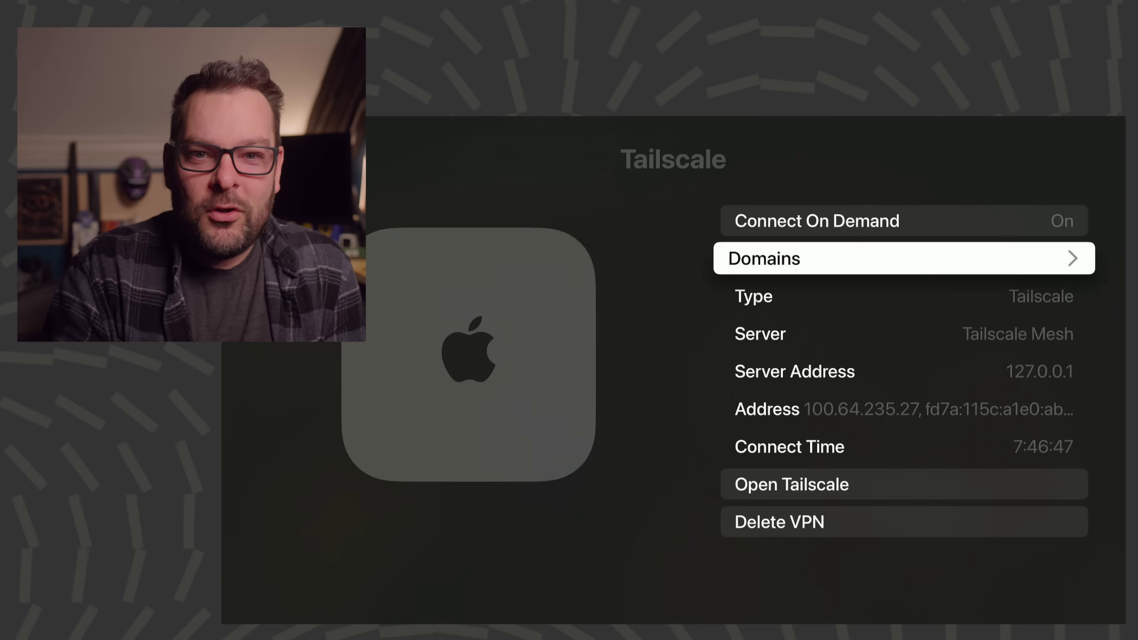
Switch to the Tailscale app and review the available exit nodes, leaving the selection at None
key("Down")
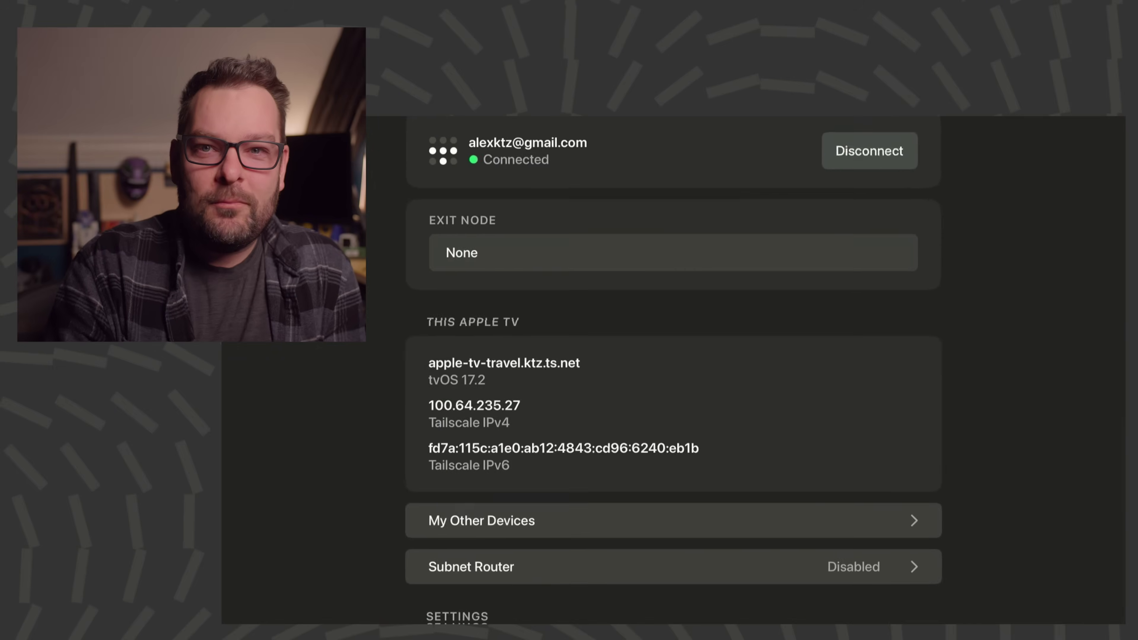
left_click(673, 522)
key("Up")
key("Up")
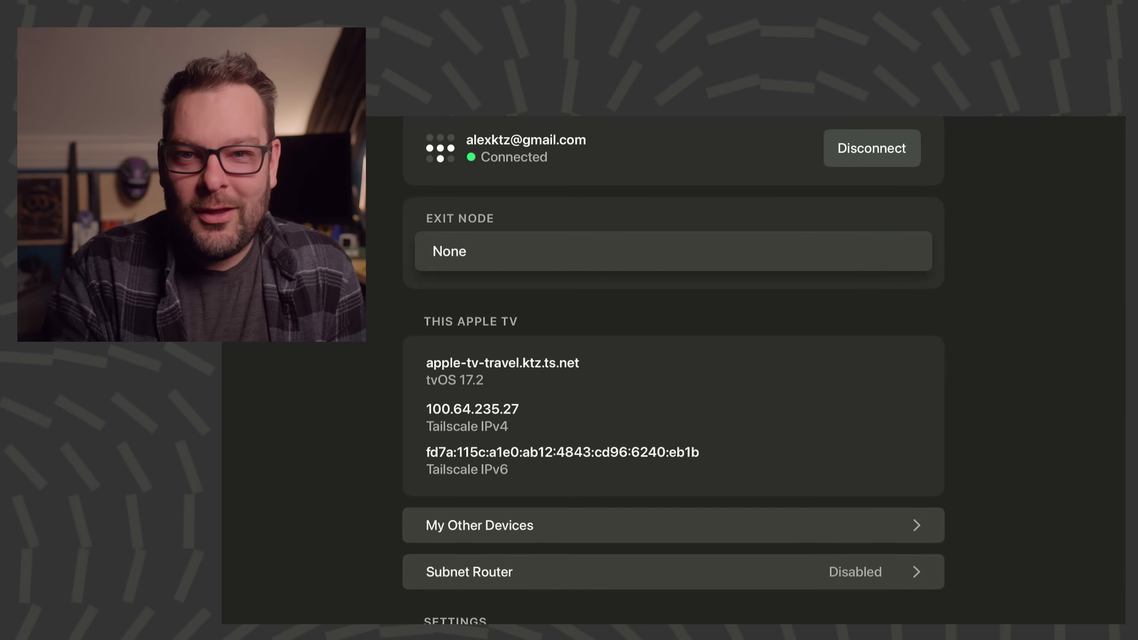
key("Down")
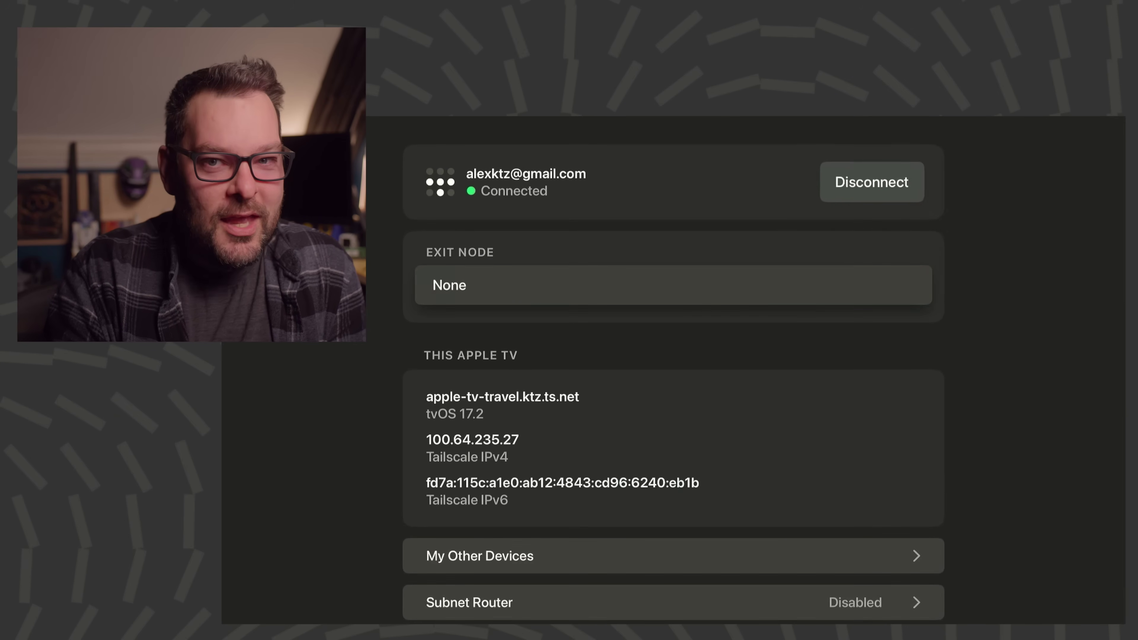
key("Return")
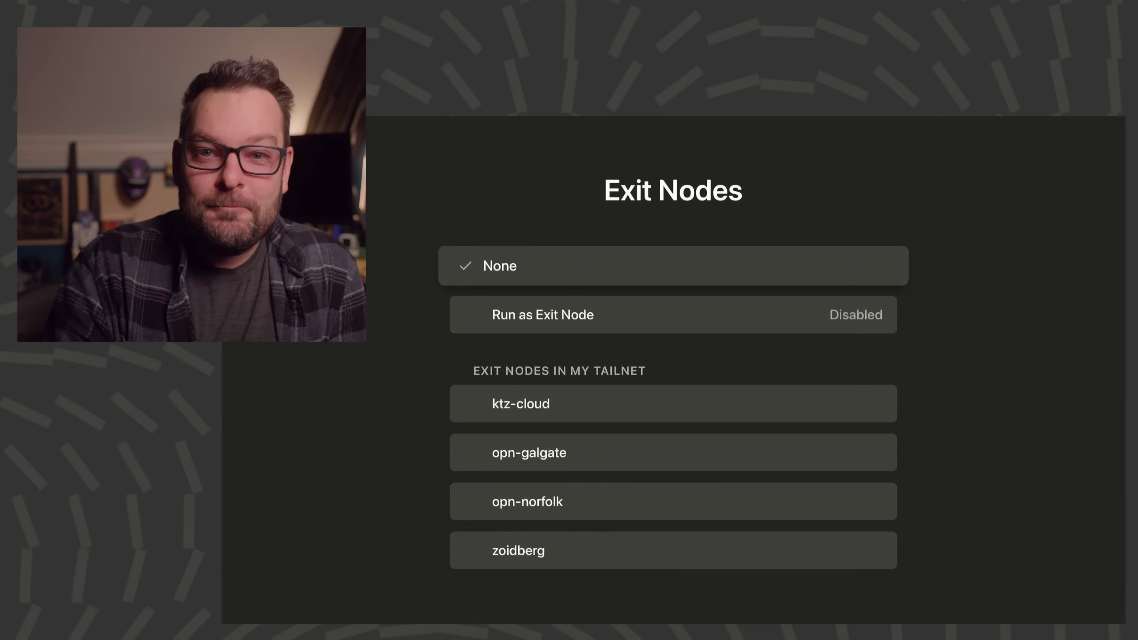
key("Escape")
Open the subnet router settings and bring up the advertised route 192.168.1.0/24 for editing
key("Down")
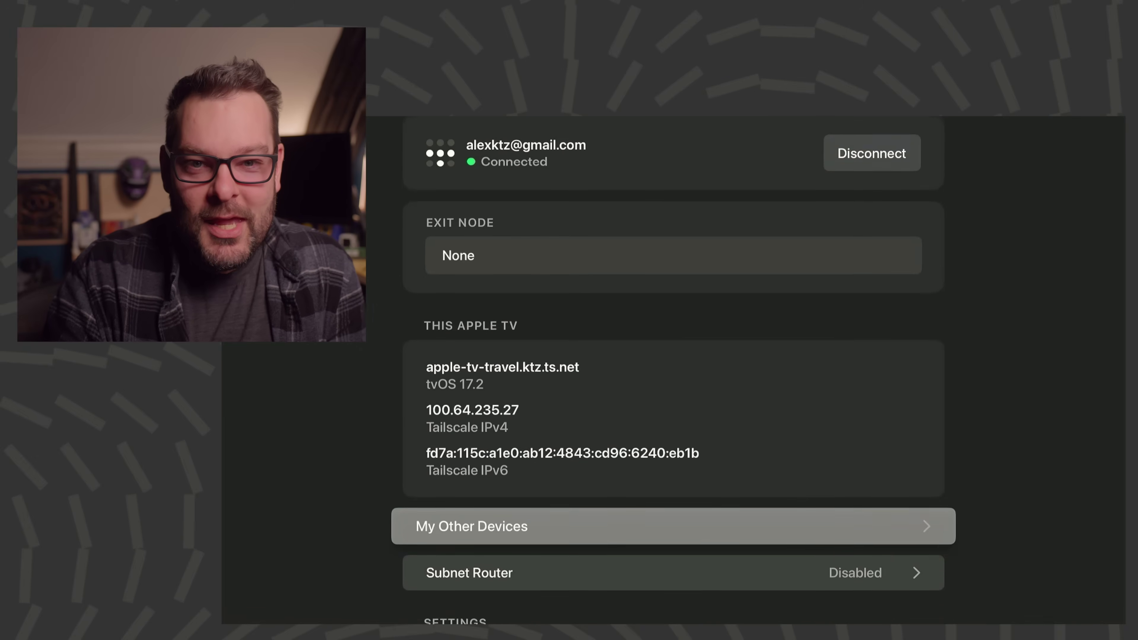
key("Down")
key("Return")
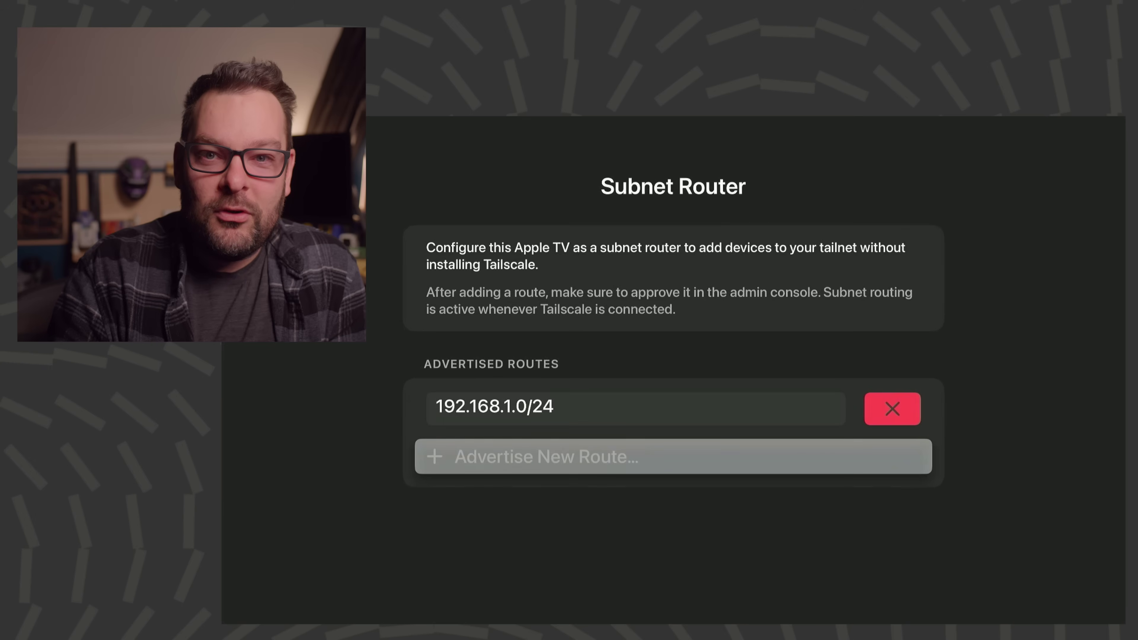
key("Up")
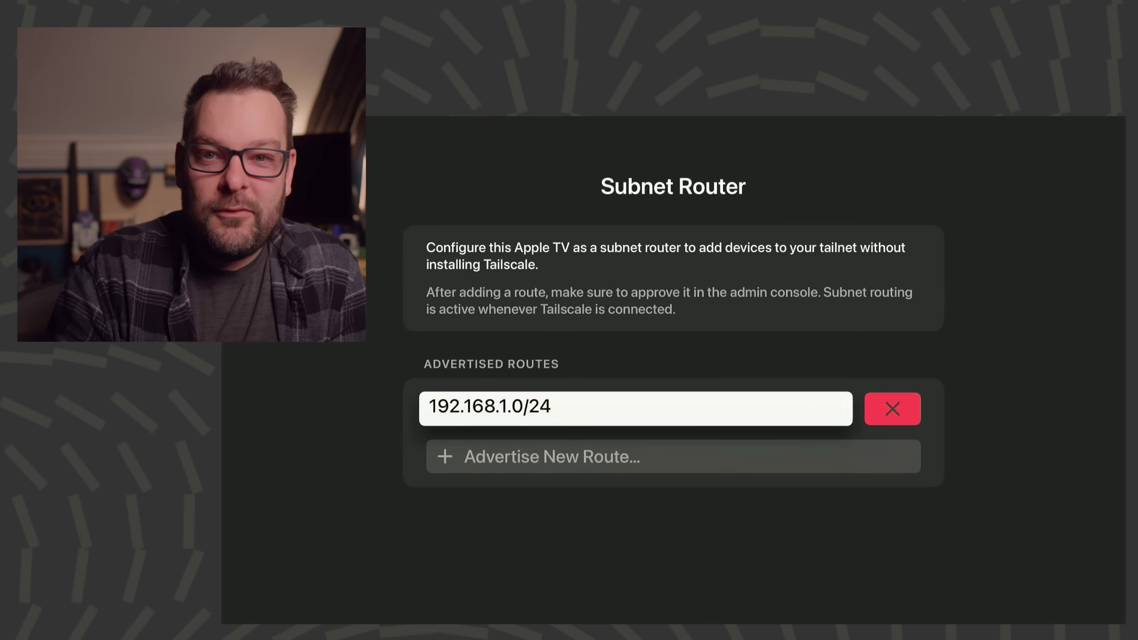
key("Return")
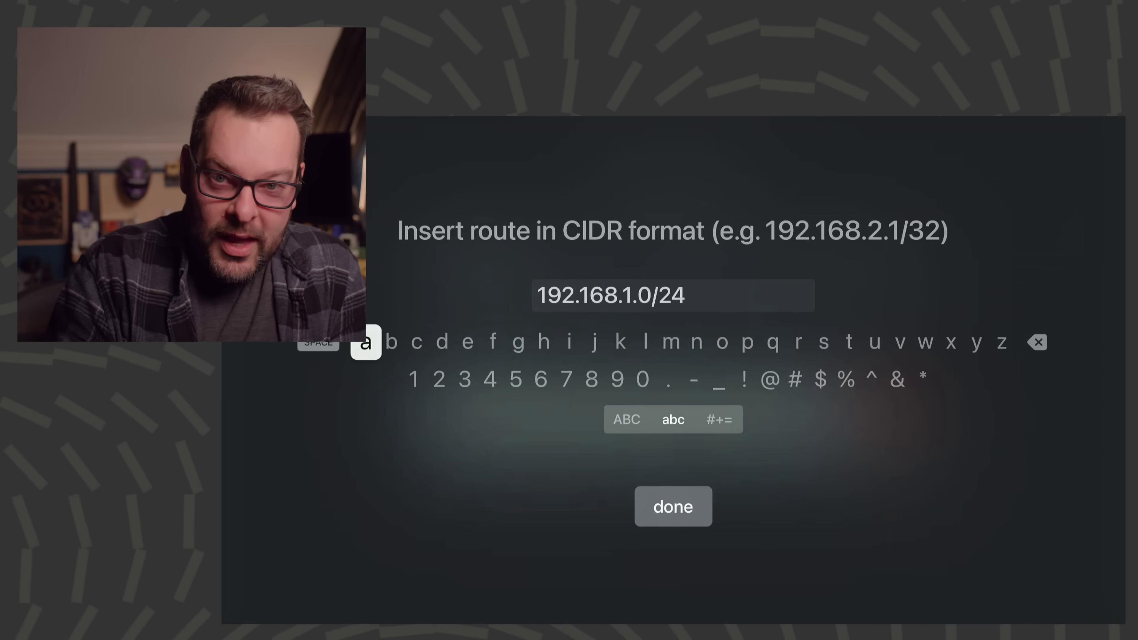
key("Down")
key("Down")
key("Down")
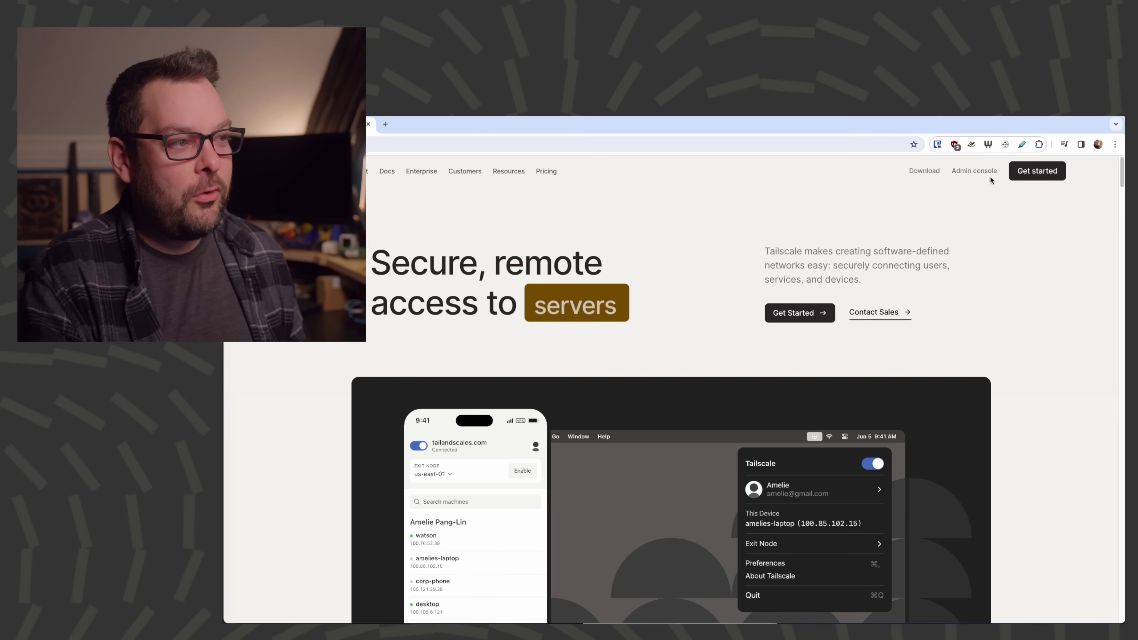
In the Tailscale admin console in the browser, approve the 192.168.1.0/24 subnet route for apple-tv-travel and save its route settings
left_click(975, 170)
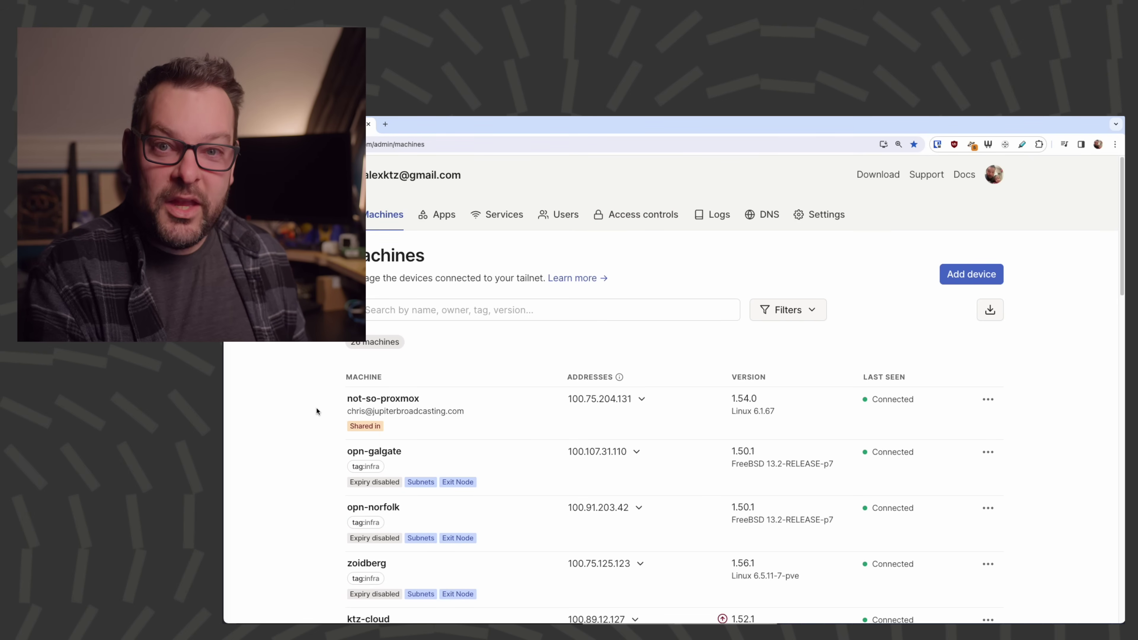
scroll(317, 411, "down", 5)
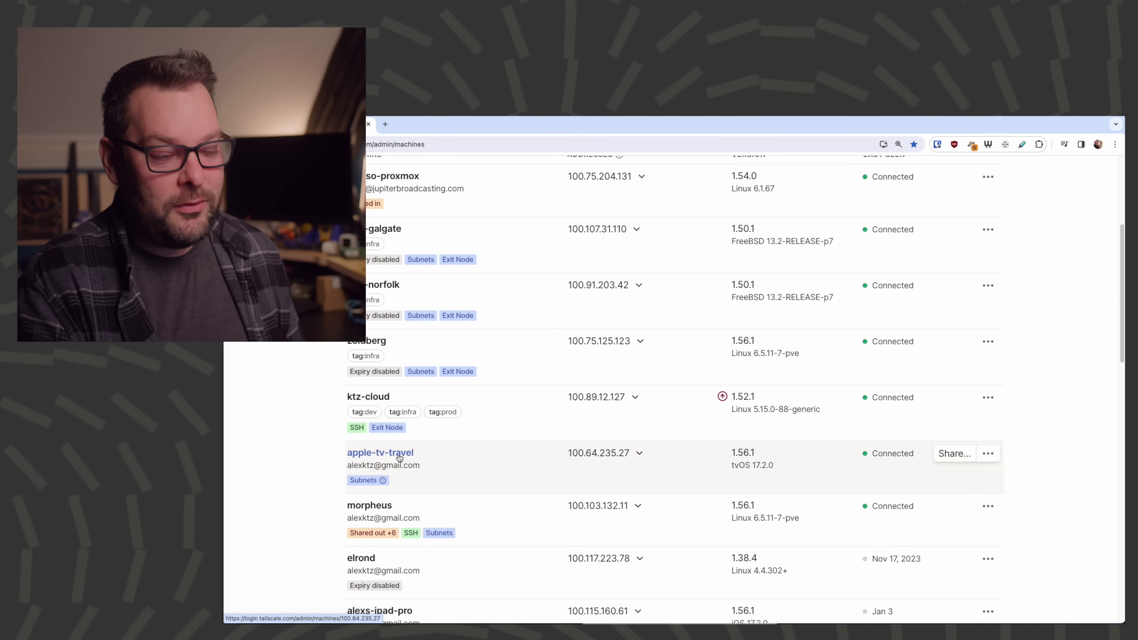
scroll(399, 456, "down", 1)
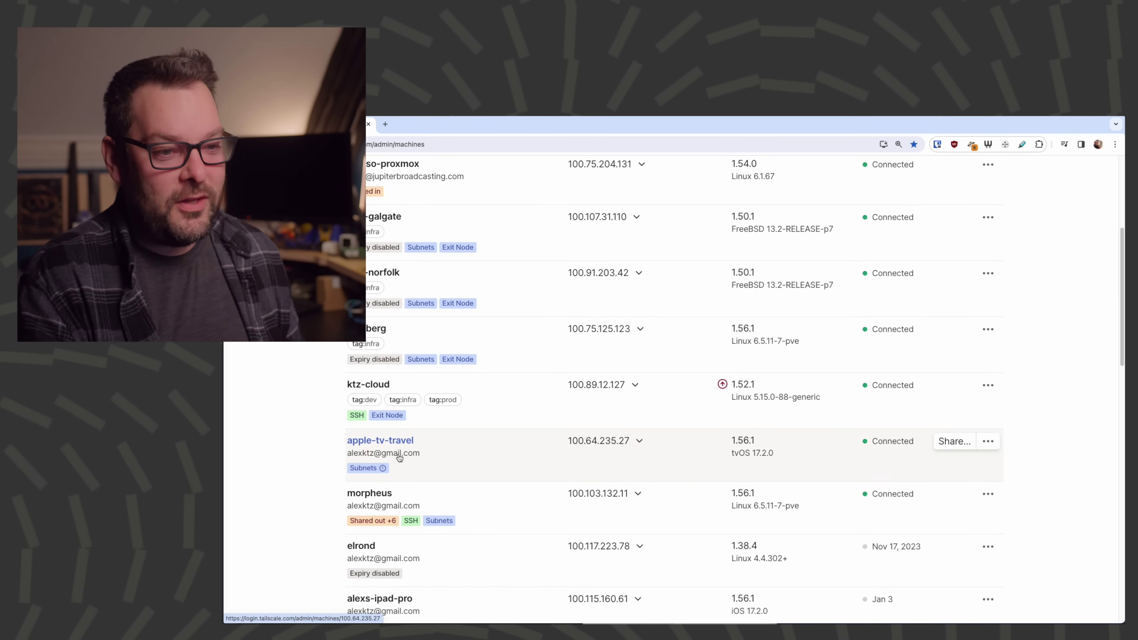
left_click(989, 445)
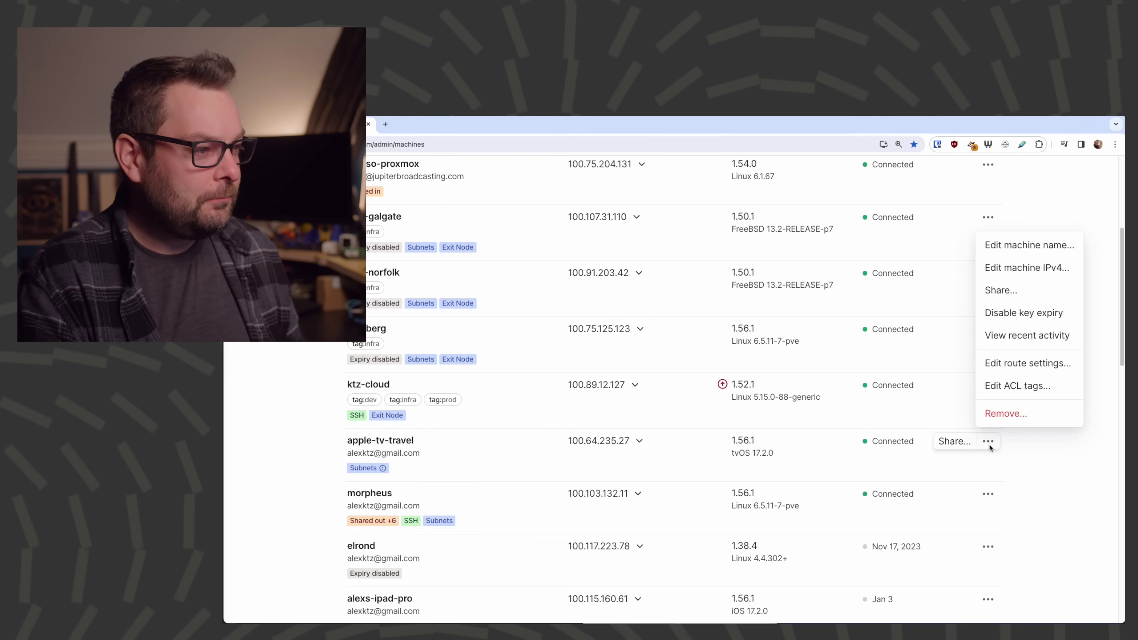
left_click(1026, 370)
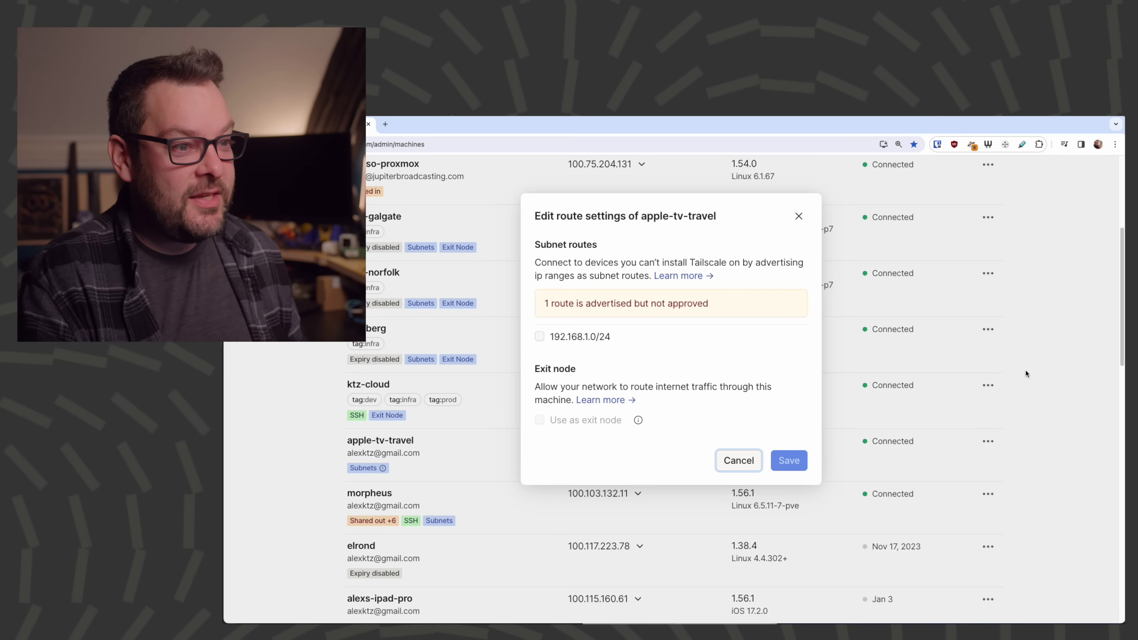
left_click(540, 337)
left_click(786, 427)
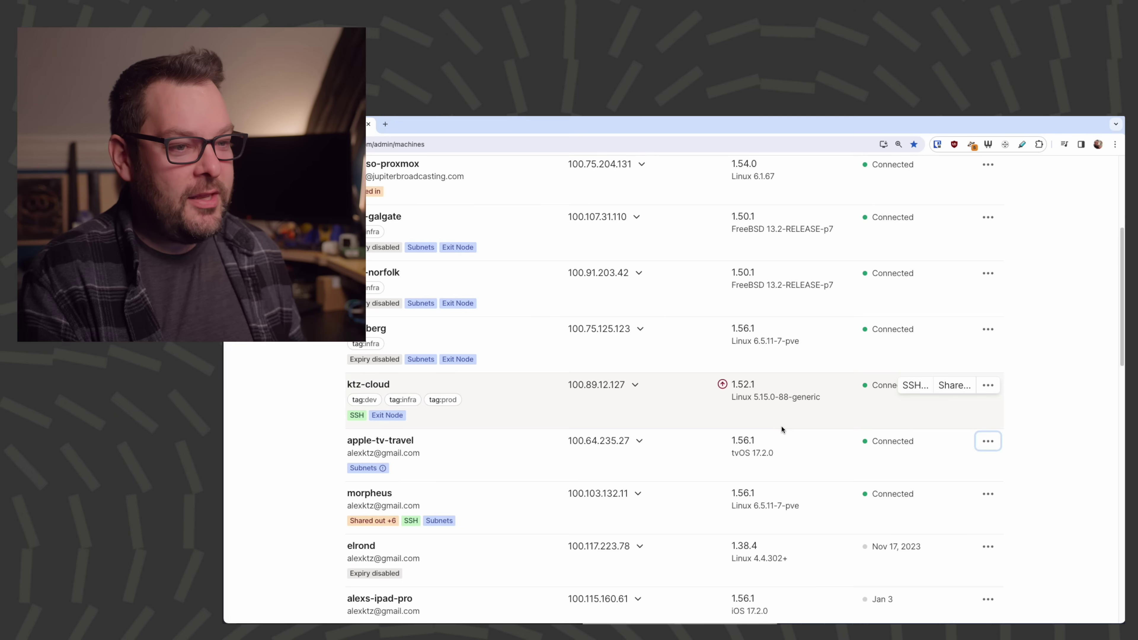